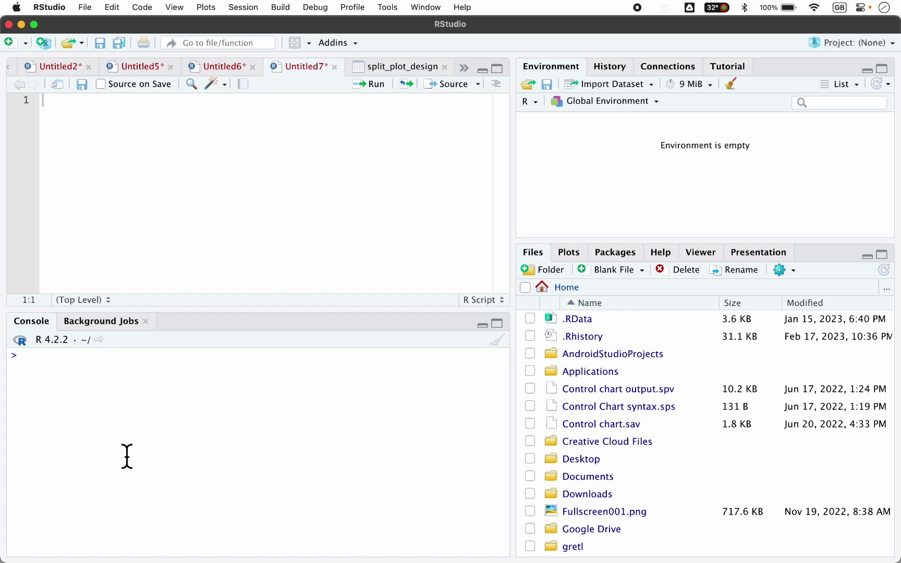
type("in")
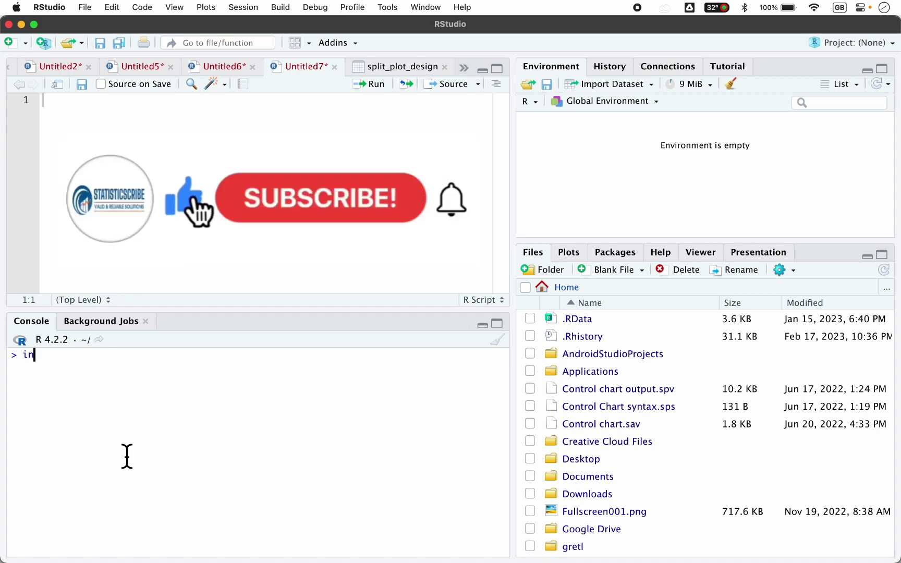
type("stall")
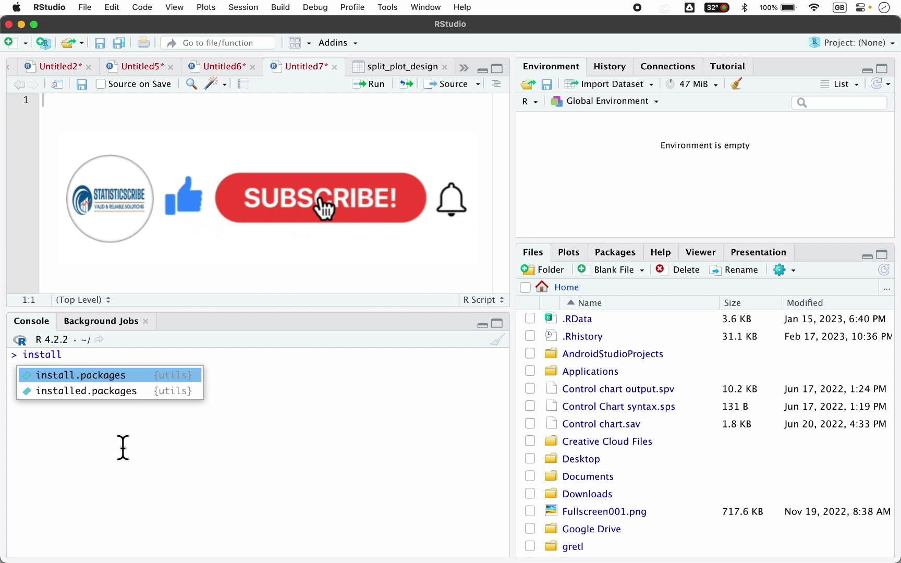
type(".")
type("pa")
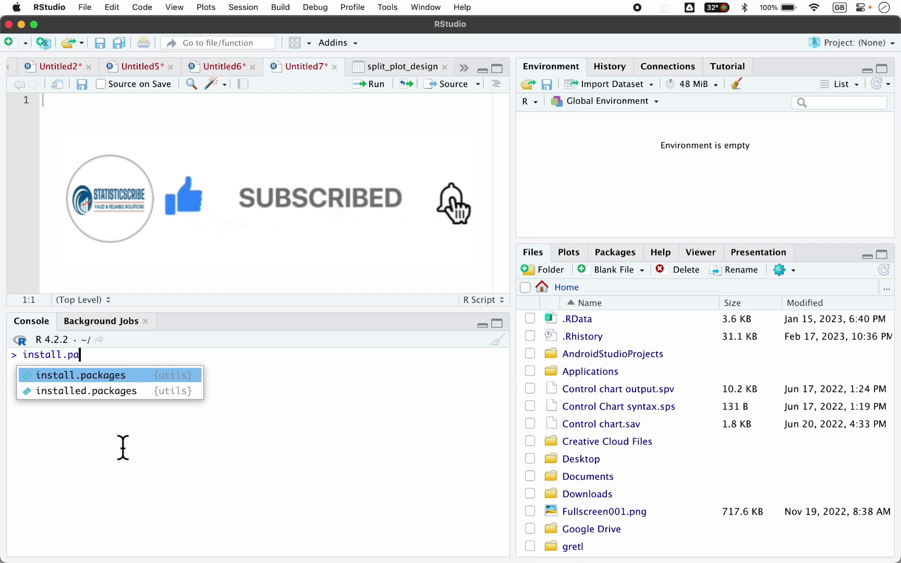
type("ckages")
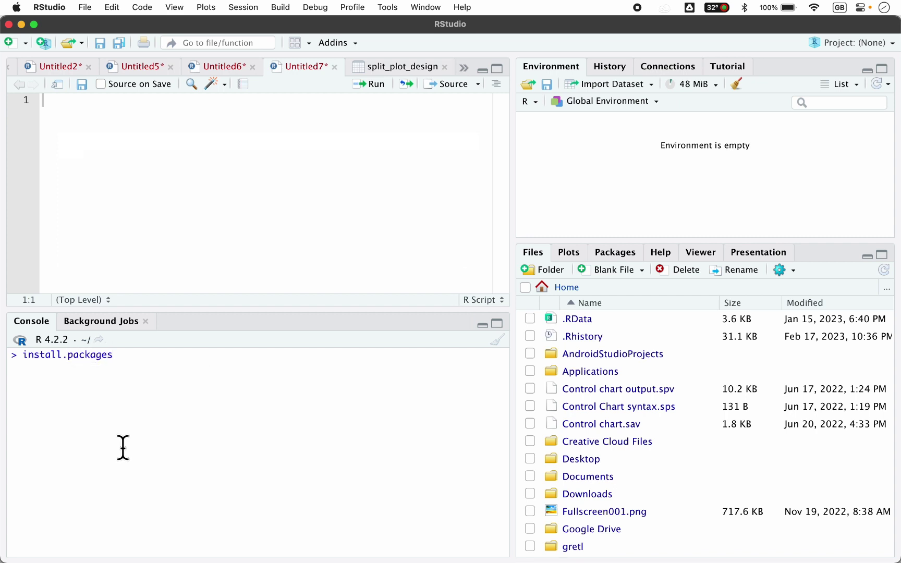
type("(")
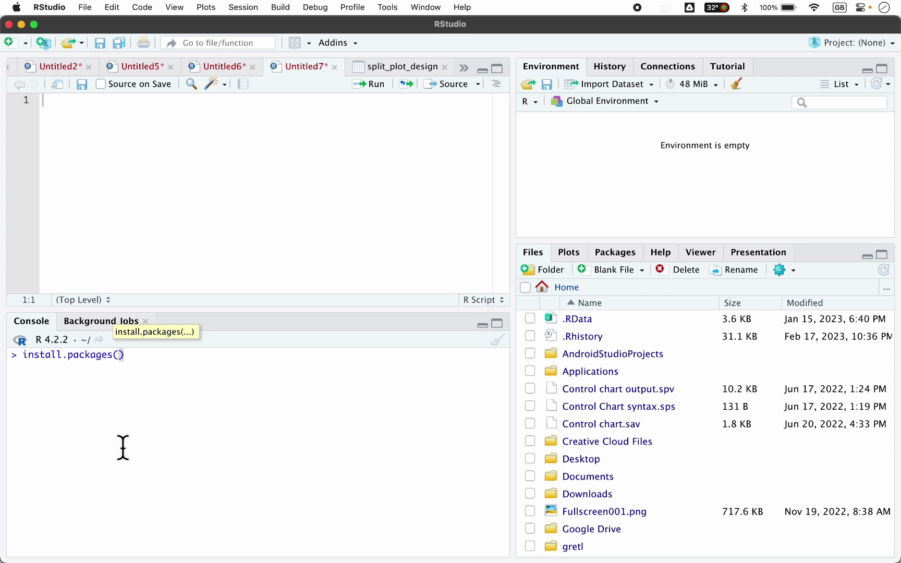
type("\"")
type("h")
type("aven")
- Run install.packages("haven") in the Console to download haven_2.5.1
key("Return")
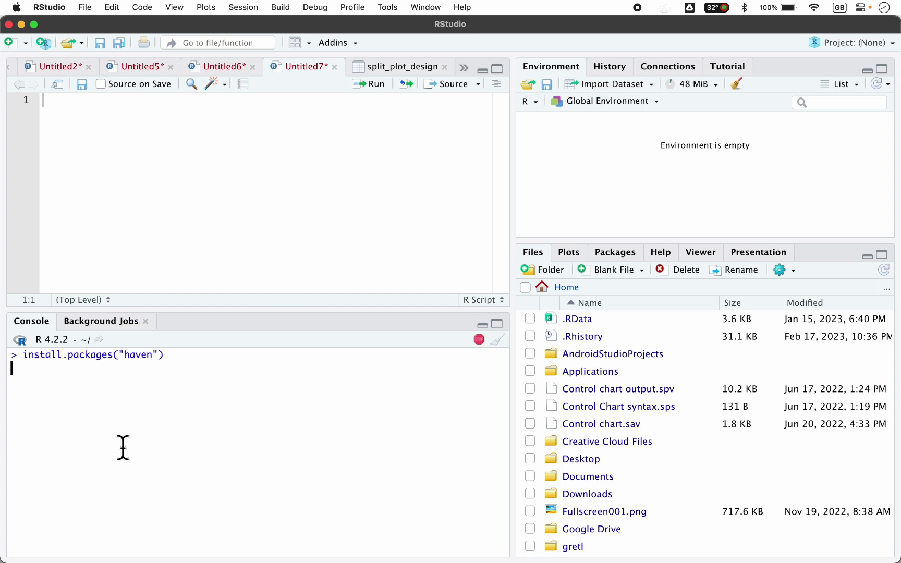